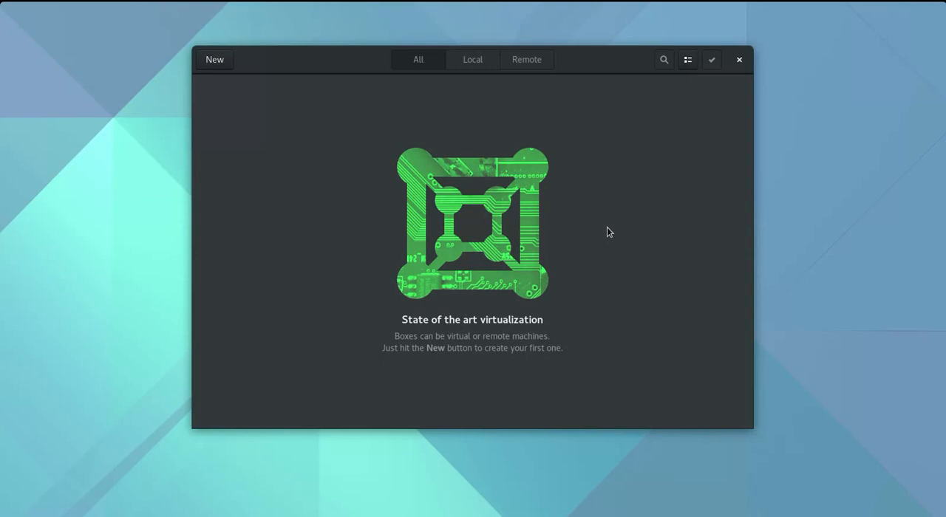
Create a new box from the FD12CD media with its memory set to 64.0 MiB
click(222, 61)
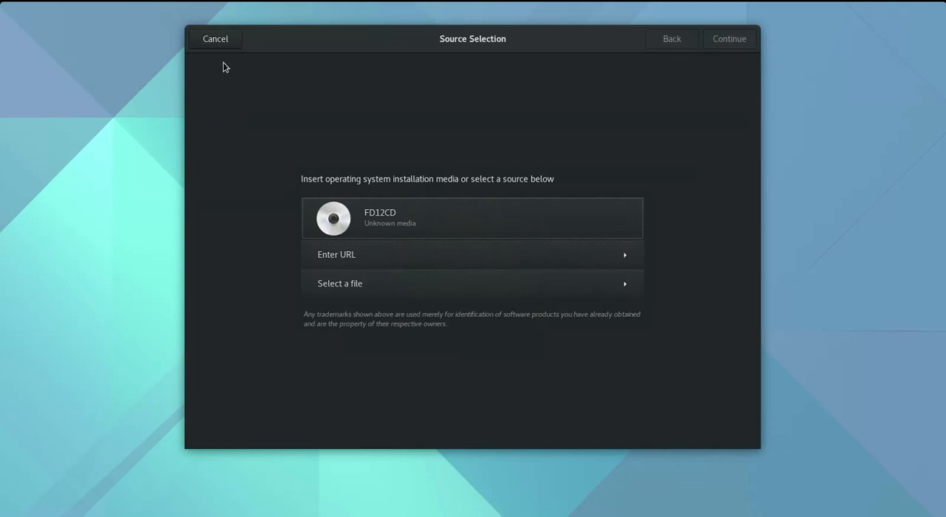
click(438, 219)
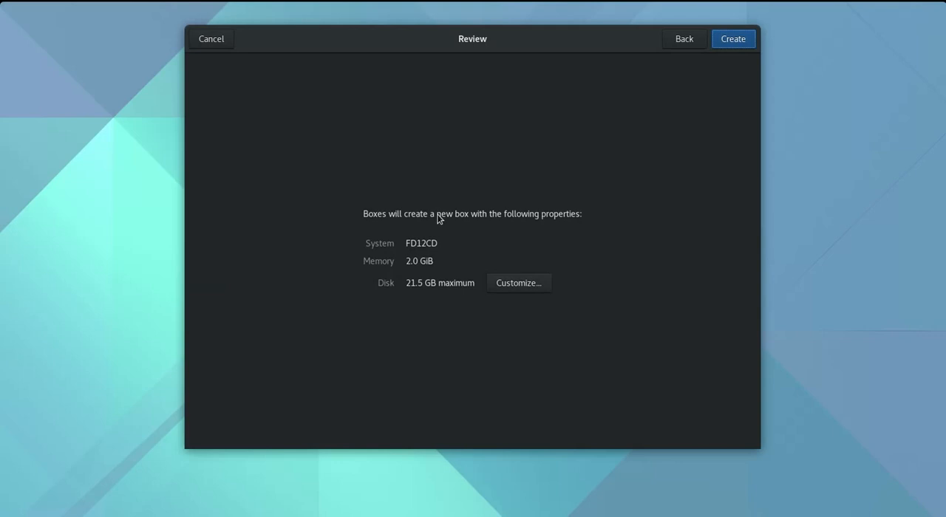
click(539, 282)
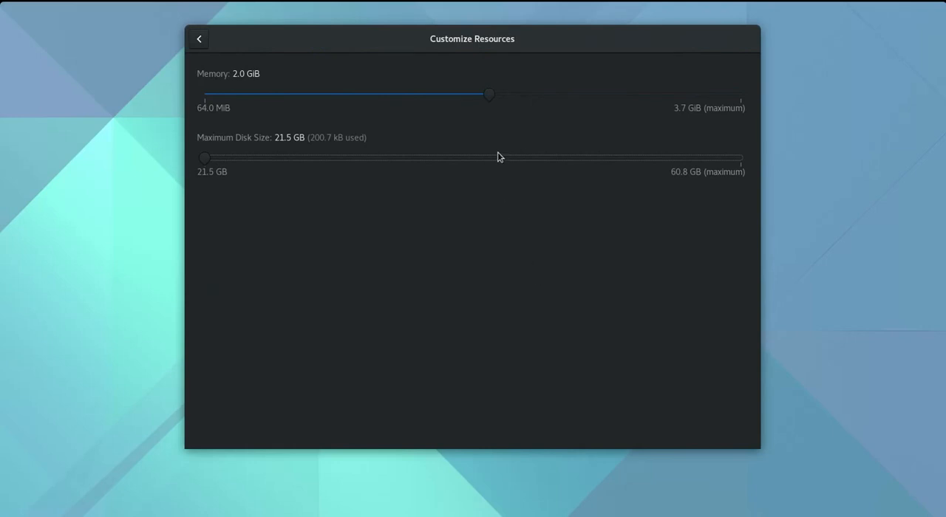
drag(494, 97, 197, 93)
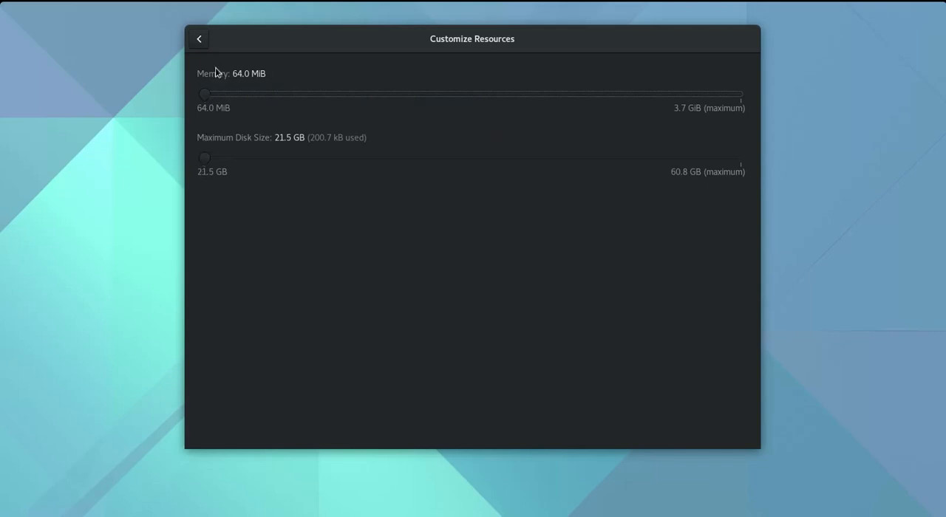
click(198, 41)
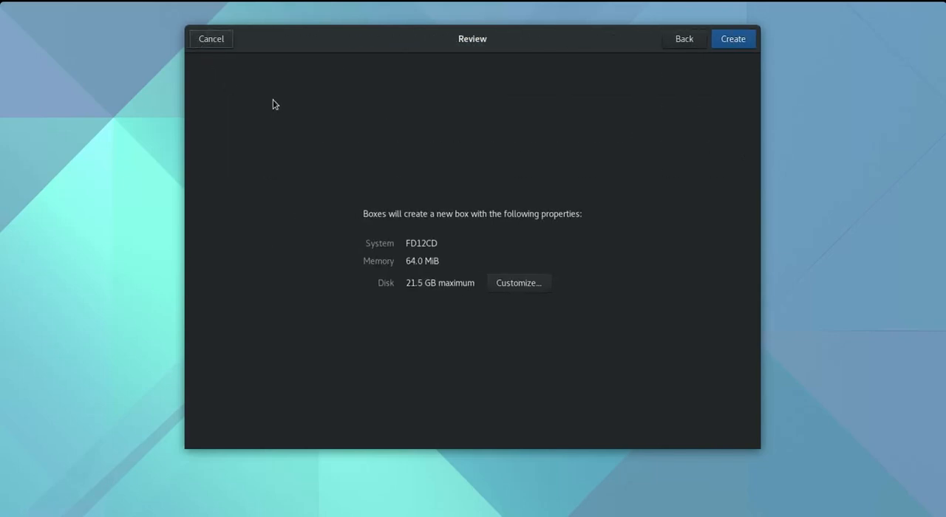
click(743, 44)
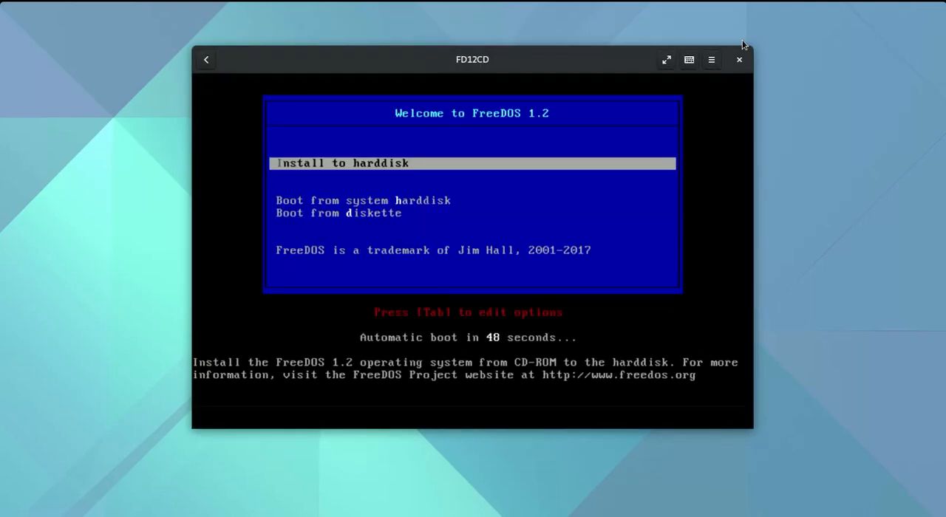
Boot the install to harddisk, choose English as the language and agree to continue with the installation
key(Return)
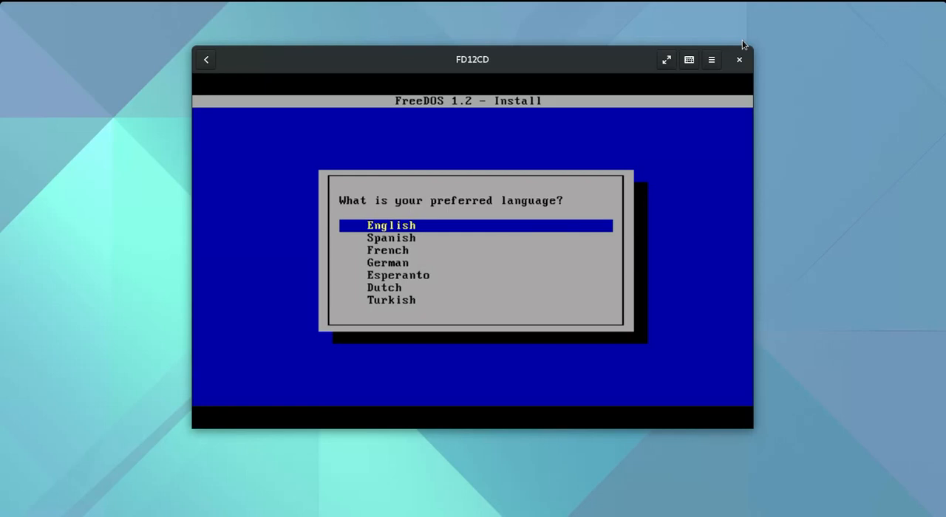
key(Down)
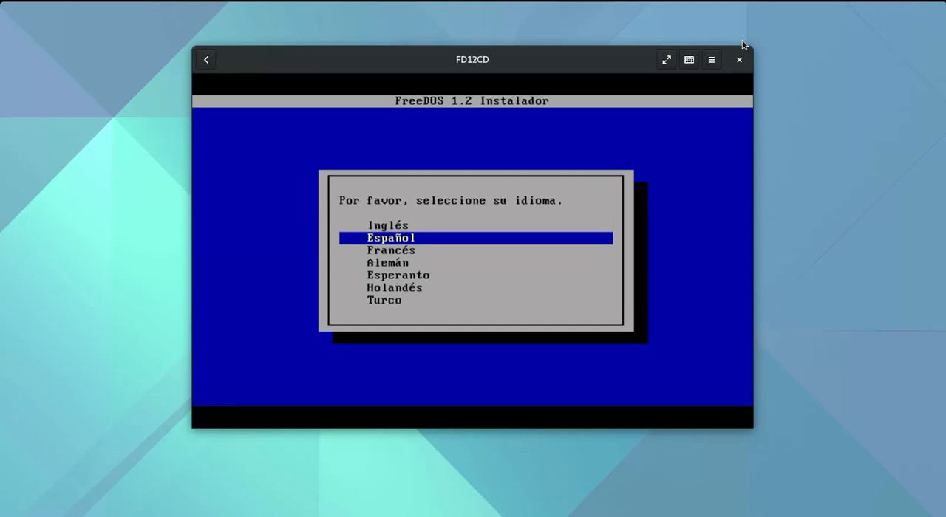
key(Up)
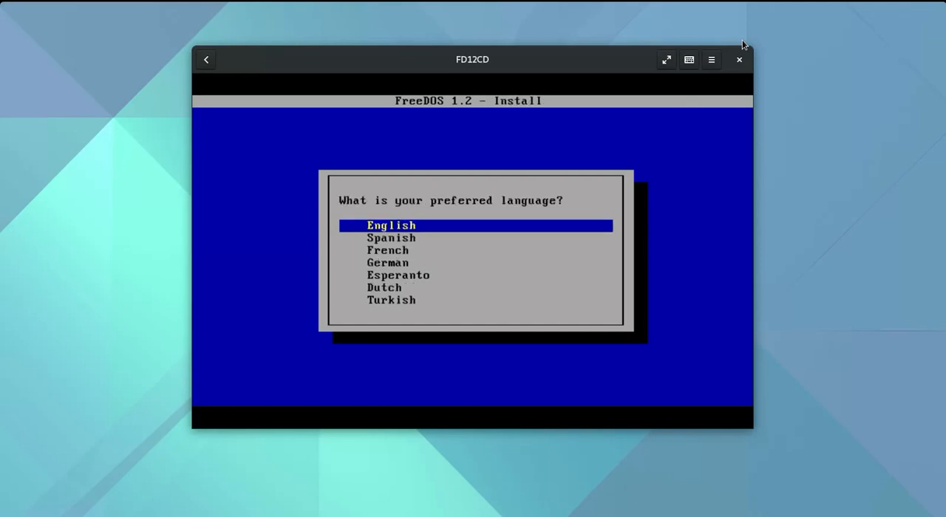
key(Return)
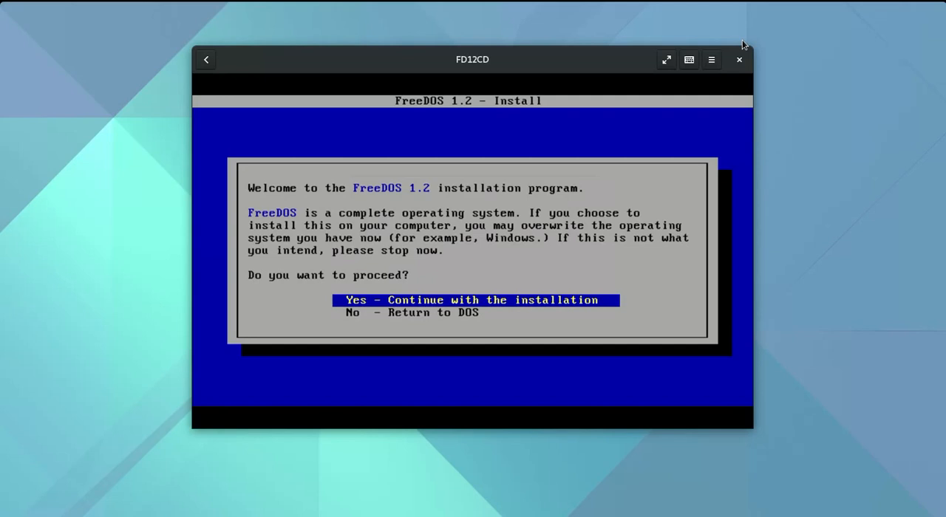
key(Return)
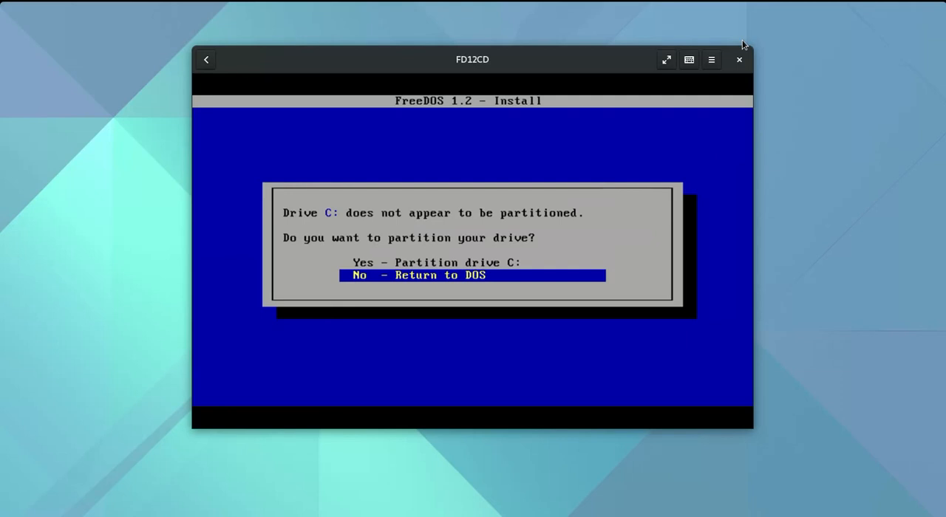
Choose to partition drive C: and enable large disk (FAT32) support
key(Up)
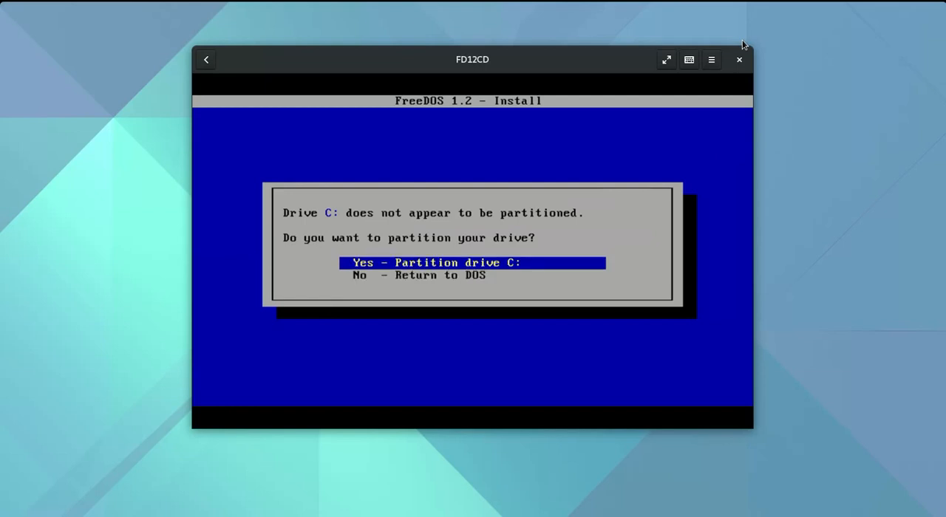
key(Return)
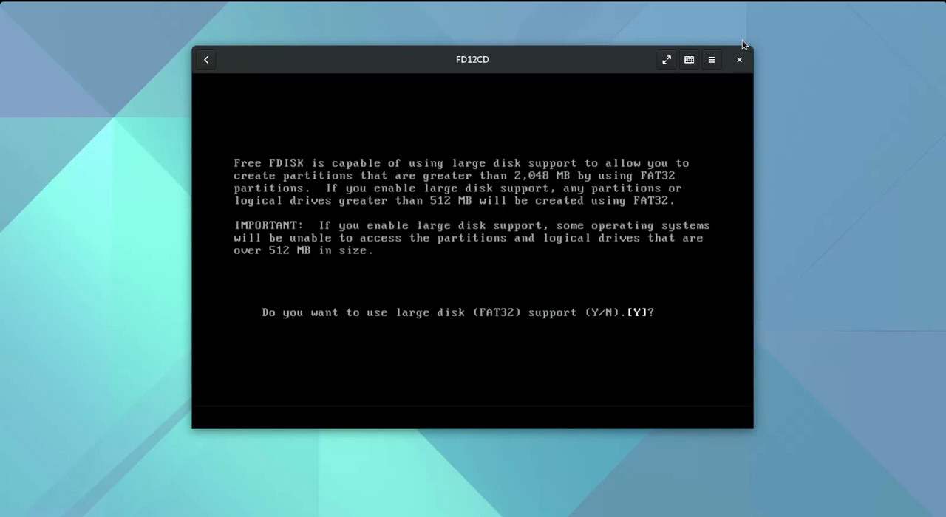
key(Return)
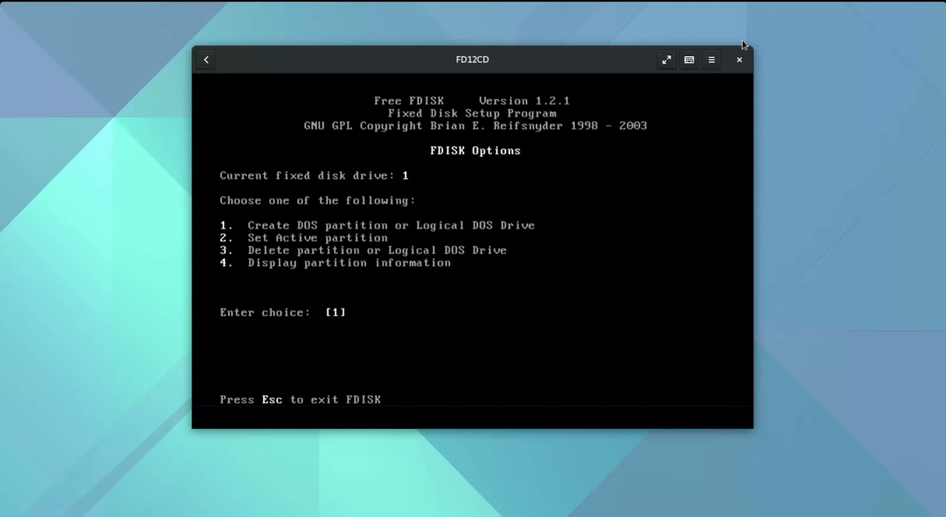
Create a primary DOS partition of 204 MB, declining the maximum available size, and return to the FDISK options
key(Return)
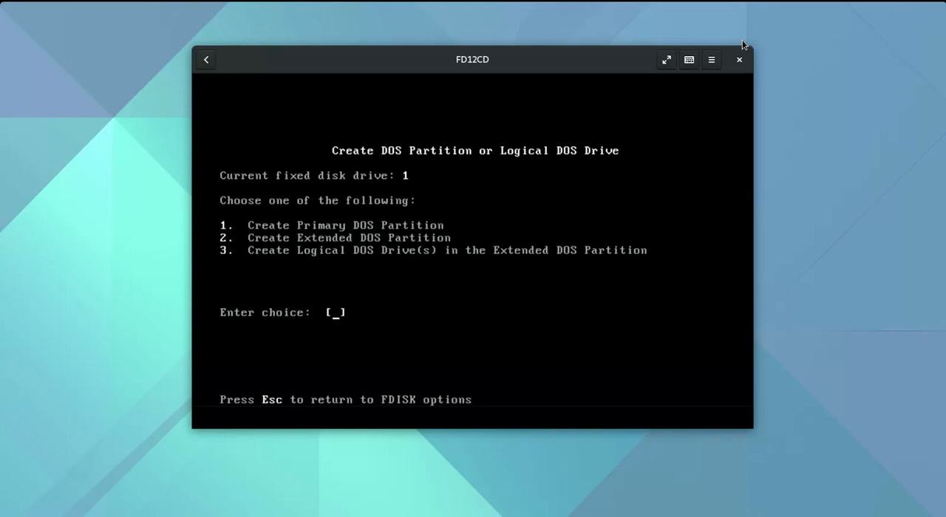
text(1)
key(Return)
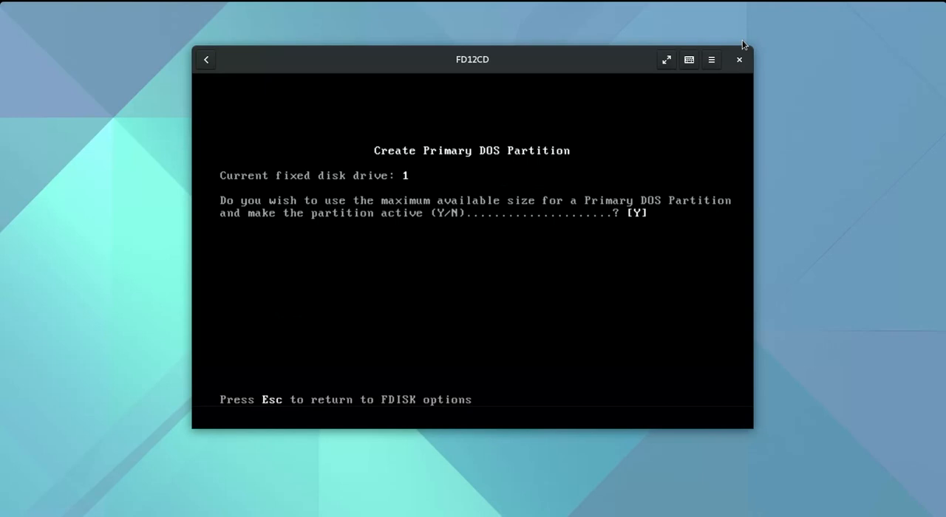
text(n)
key(Return)
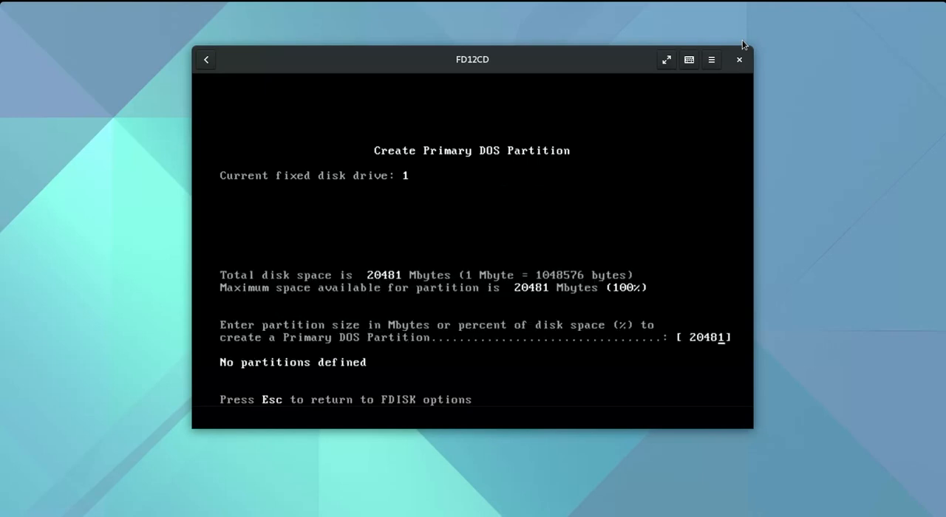
key(BackSpace)
key(BackSpace)
key(Return)
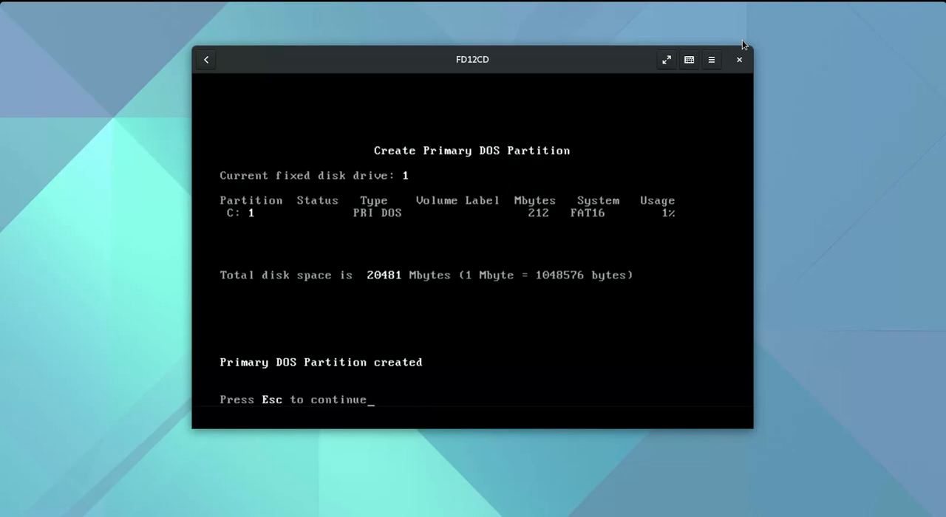
key(Escape)
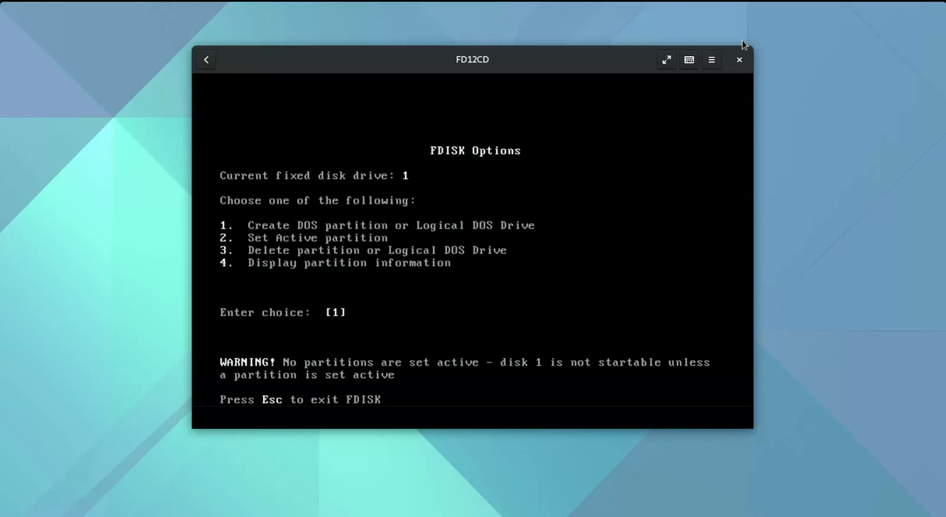
Set partition 1 as the active partition and exit FDISK
text(2)
key(Return)
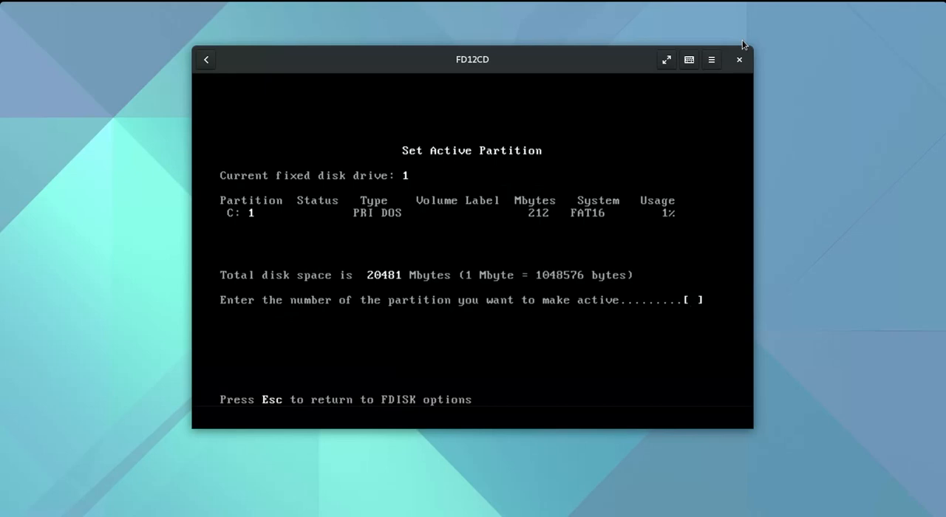
text(1)
key(Return)
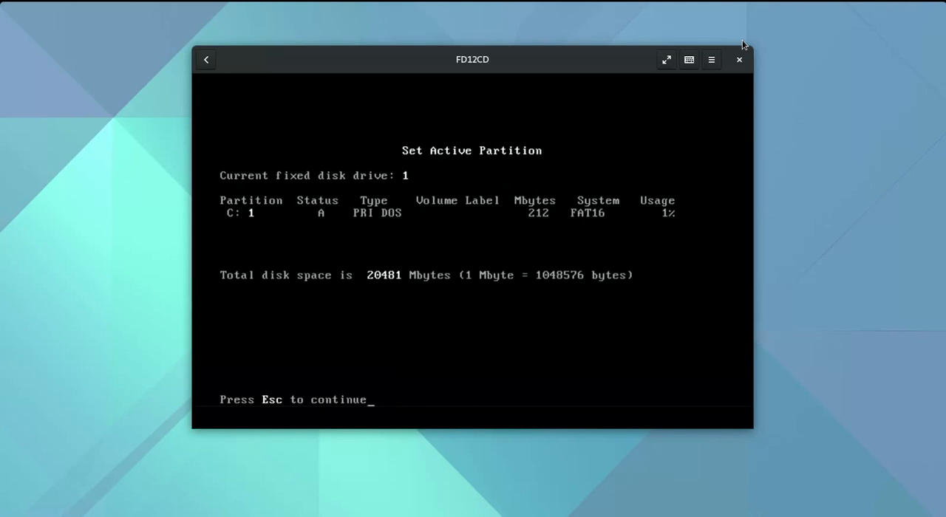
key(Escape)
key(Escape)
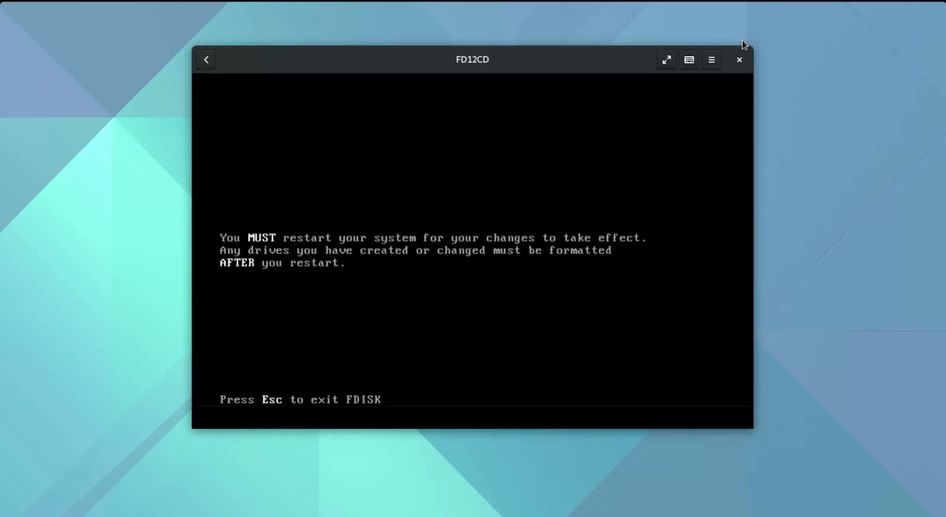
key(Escape)
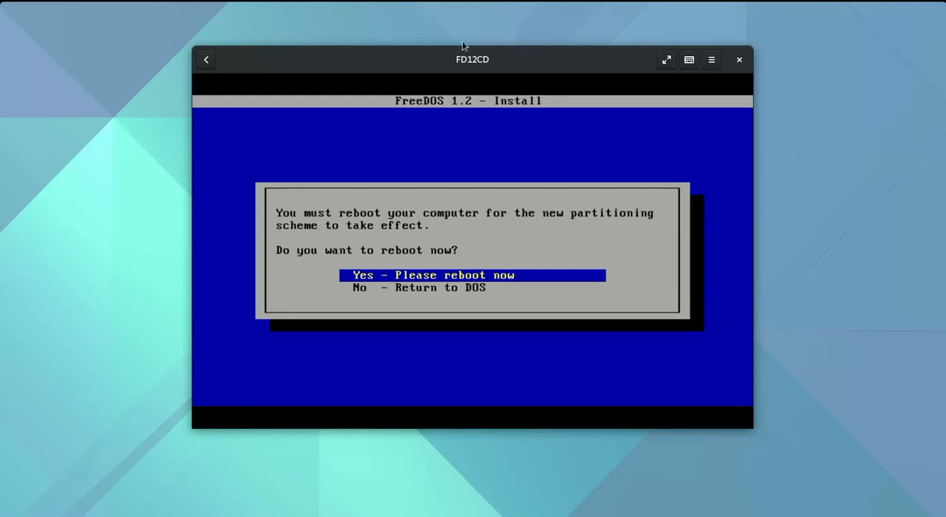
Force the FD12CD box to shut down from the box overview and start it again
click(207, 60)
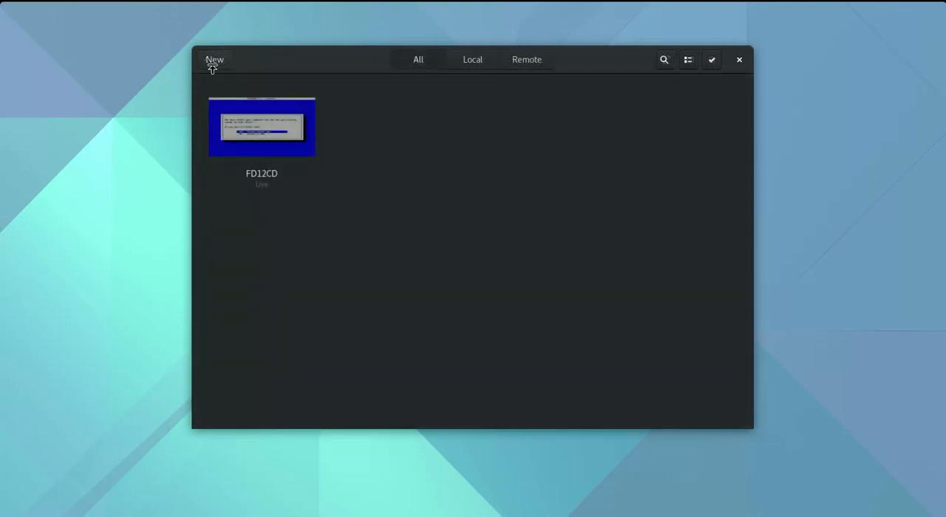
right_click(240, 111)
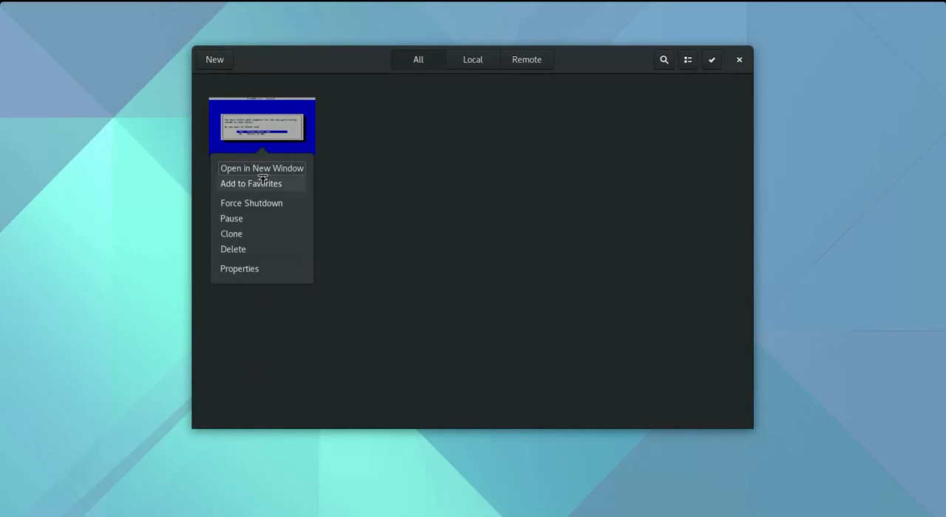
click(258, 206)
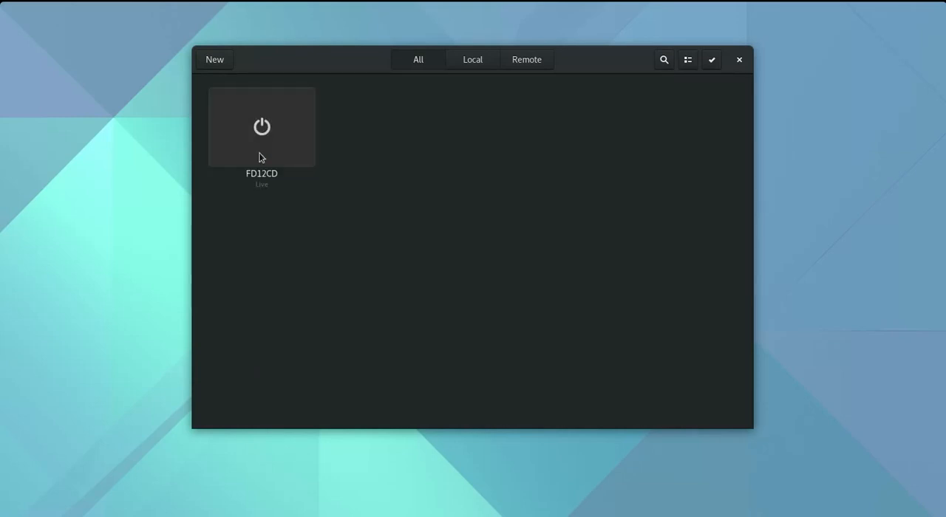
click(261, 129)
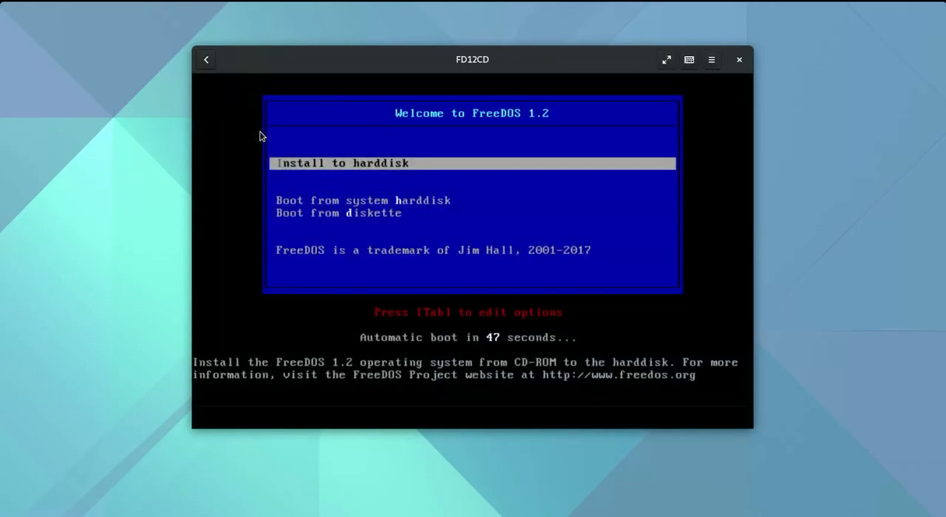
Start the harddisk installation again in English and continue past the welcome message
key(Return)
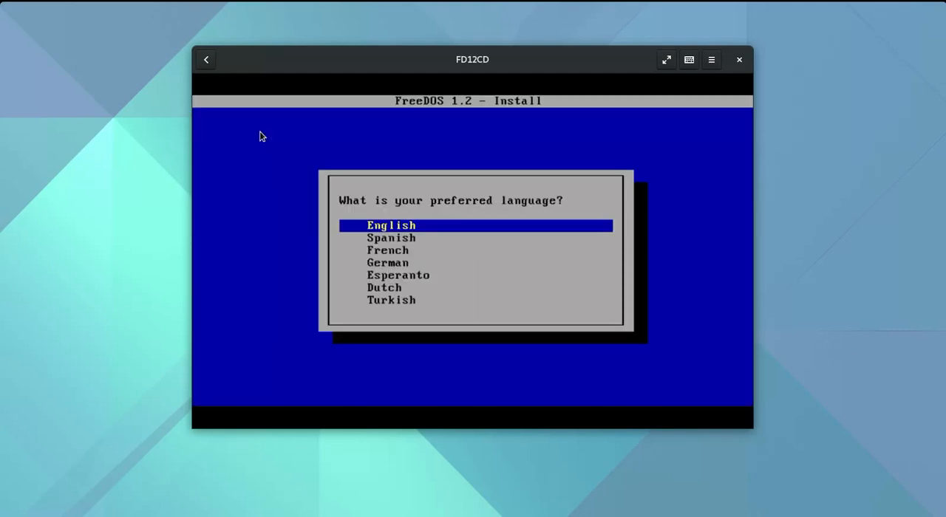
key(Return)
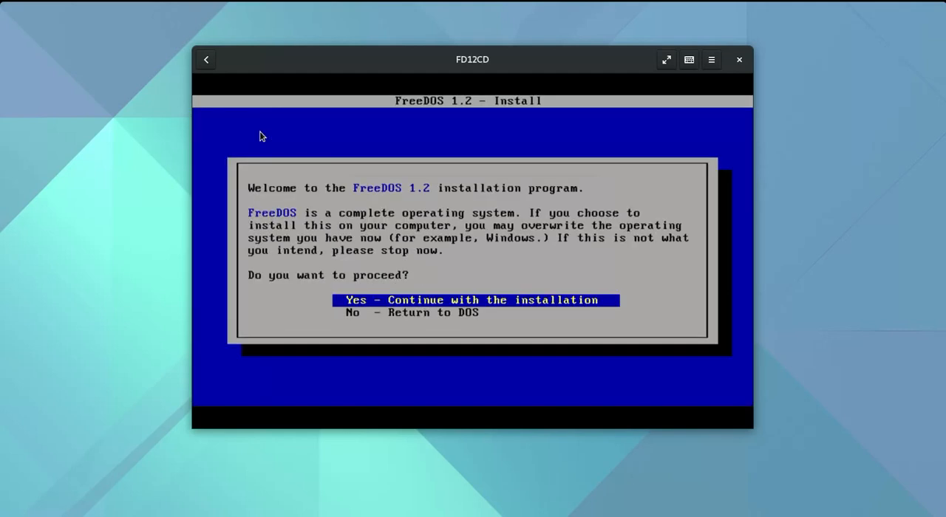
key(Return)
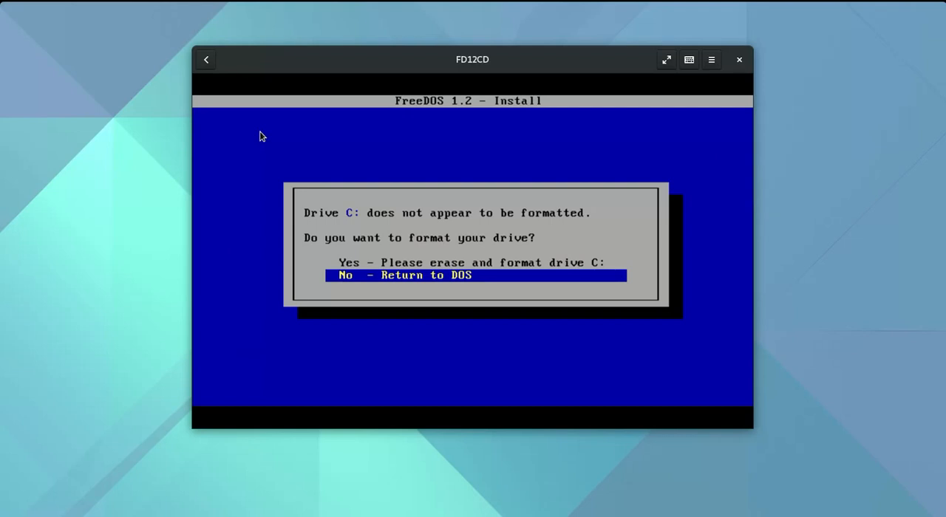
Erase and format drive C:, then continue with the installer
key(Up)
key(Return)
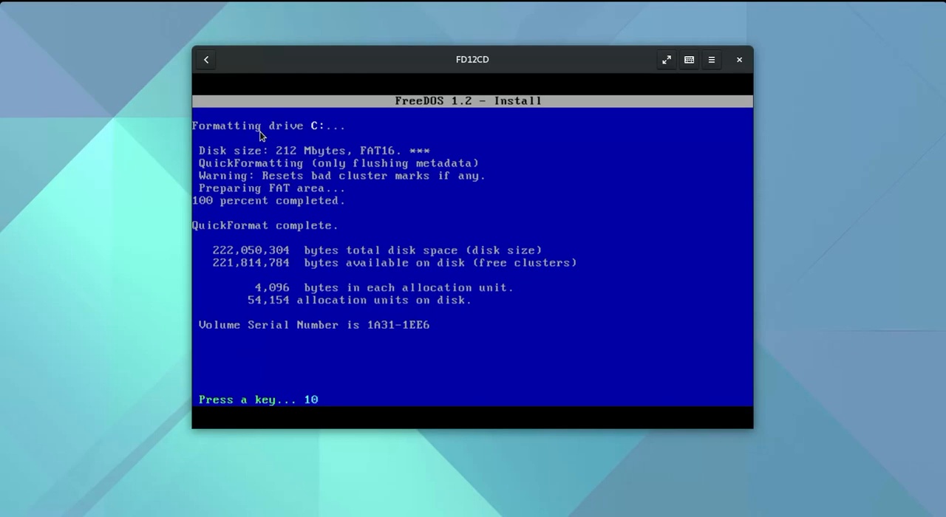
key(Return)
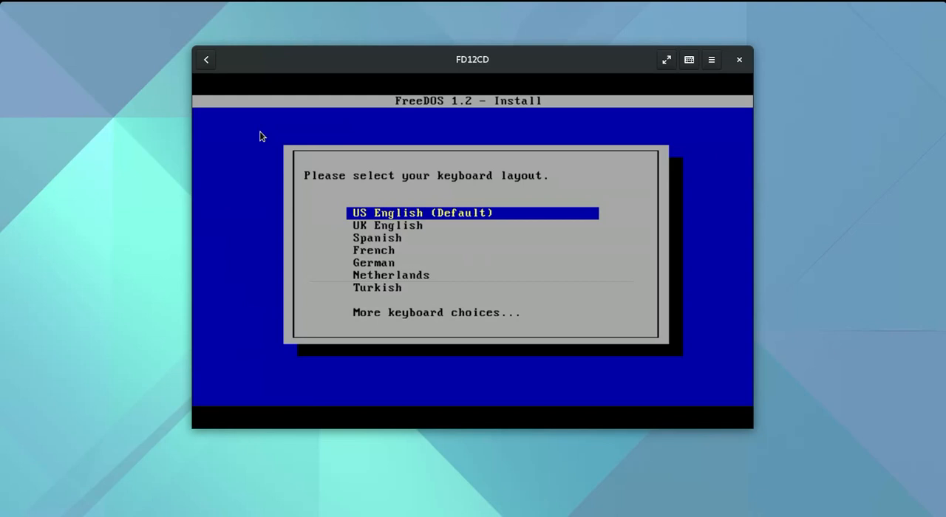
Select the US English keyboard layout and the "Base packages with sources only" package set
key(Return)
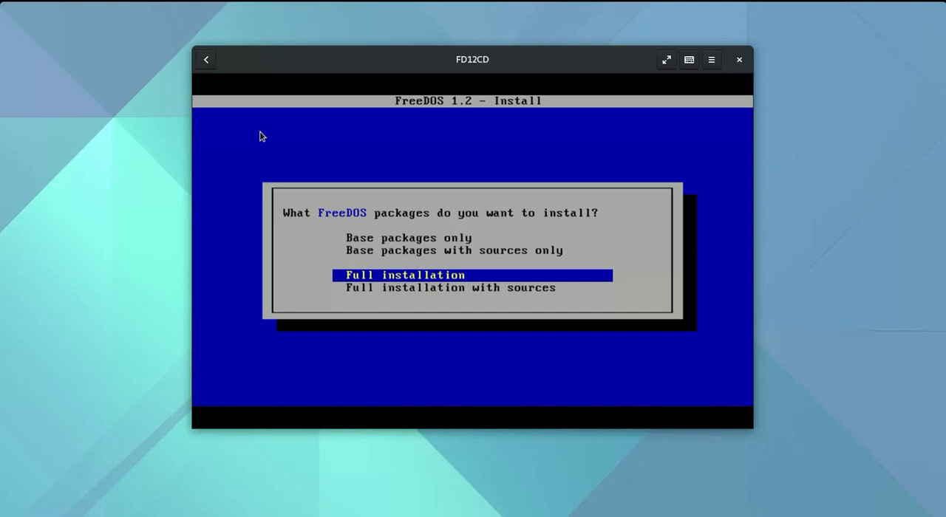
key(Up)
key(Up)
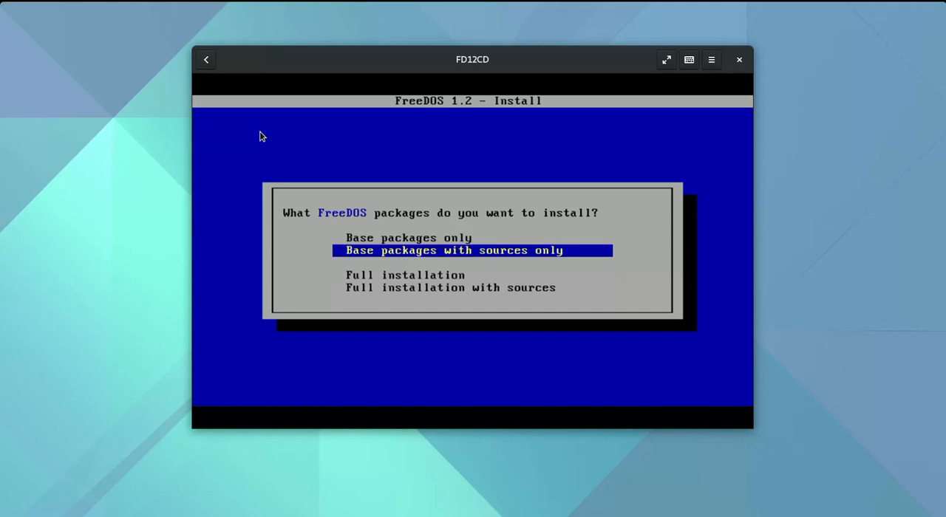
key(Return)
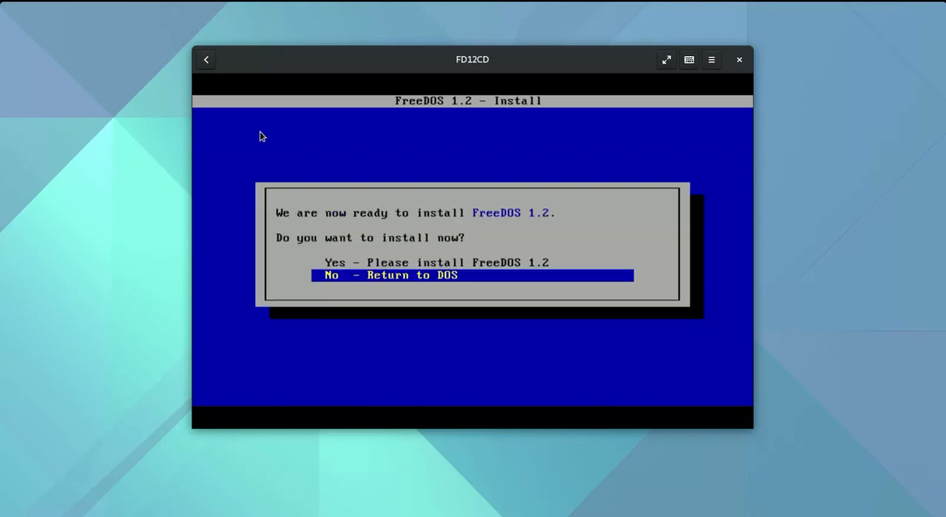
Confirm the installation of FreeDOS 1.2 and, once it is complete, force the FD12CD box to shut down without rebooting from the installer
key(Up)
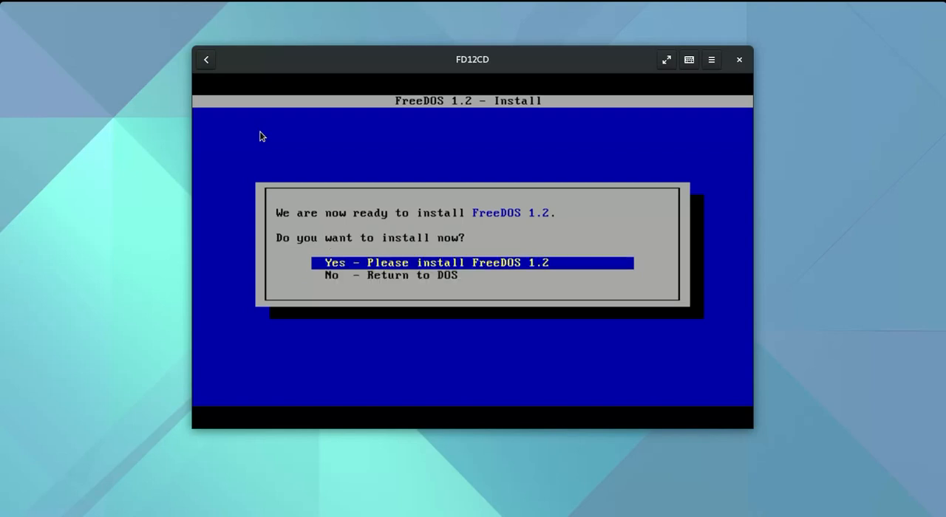
key(Return)
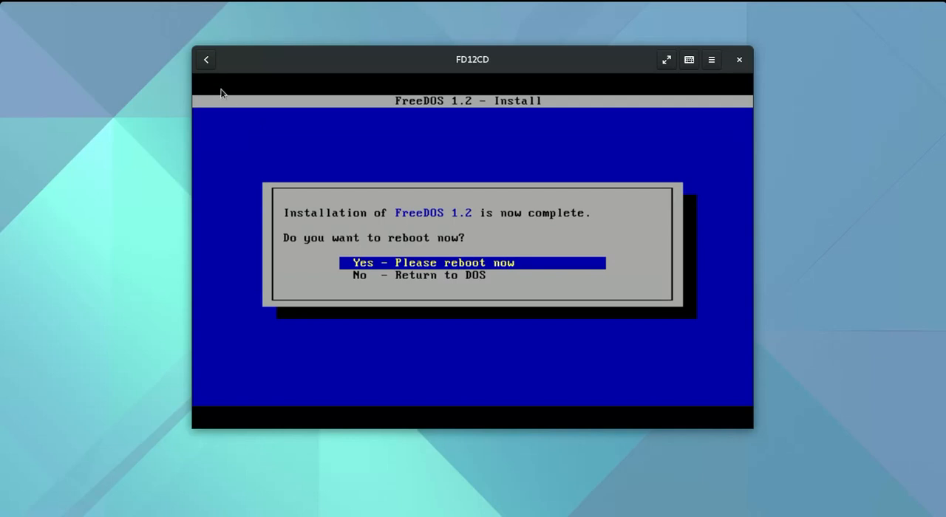
click(206, 60)
right_click(253, 126)
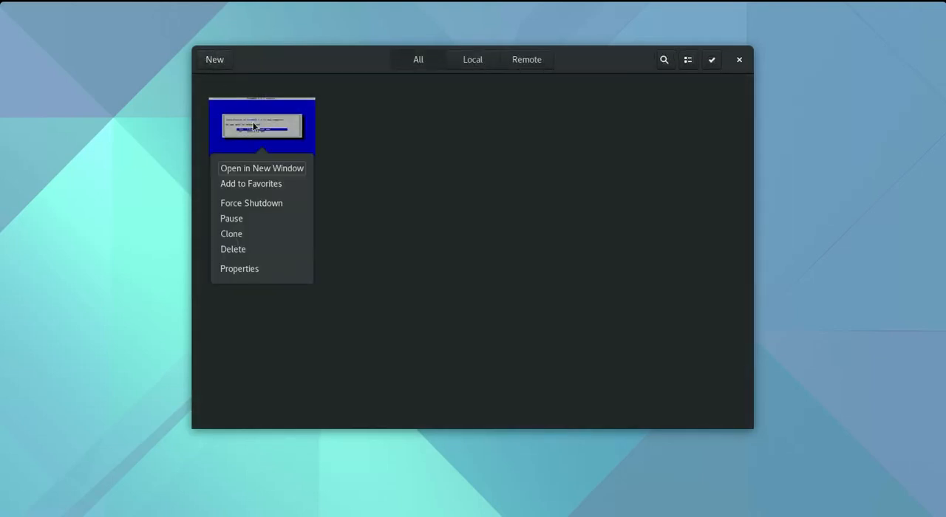
click(251, 204)
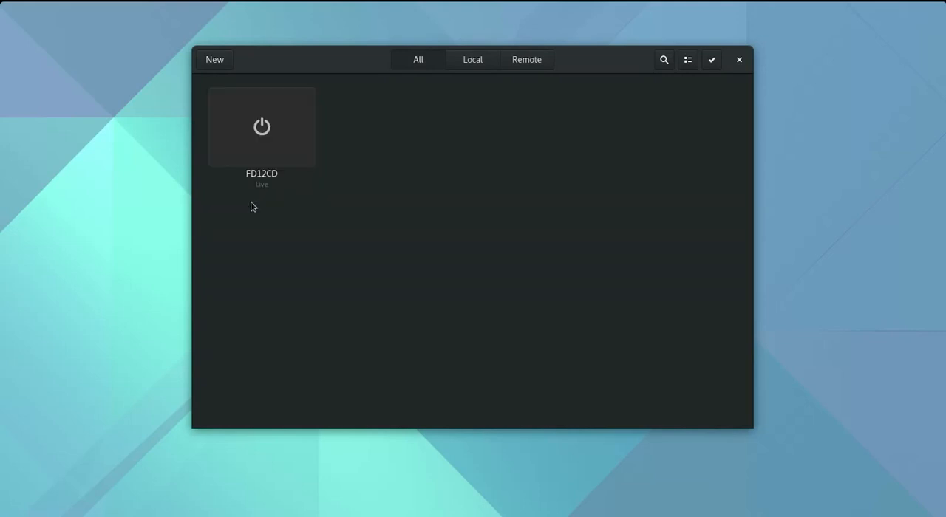
Remove FD12CD.iso from the CD/DVD drive in the FD12CD box's properties and start the box again
right_click(255, 133)
click(263, 269)
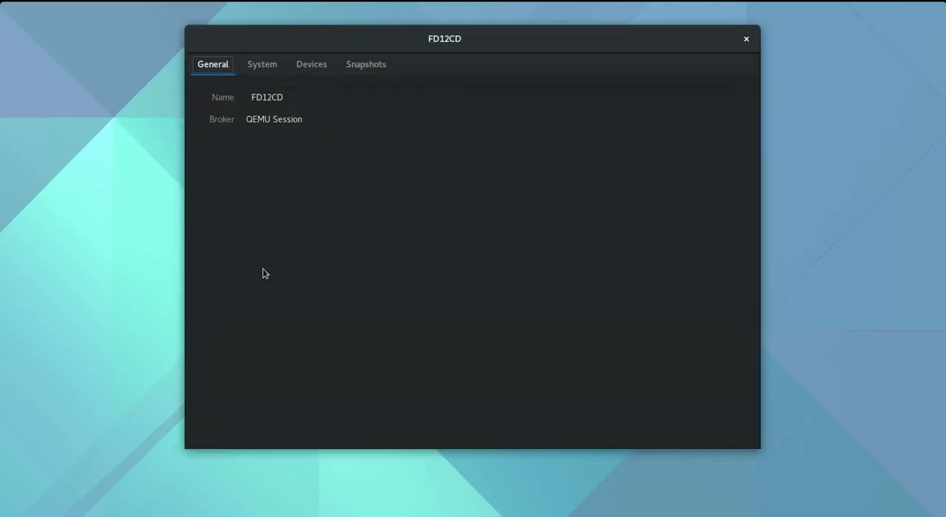
click(312, 69)
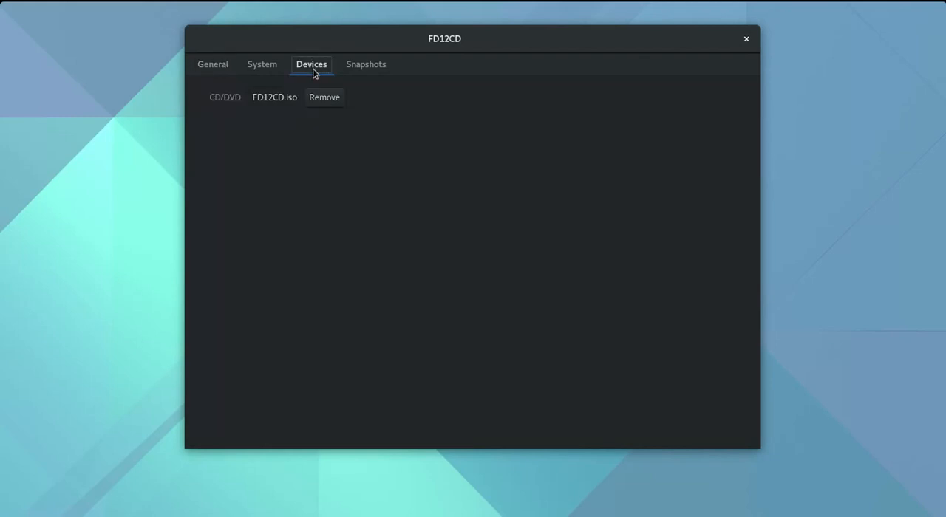
click(320, 104)
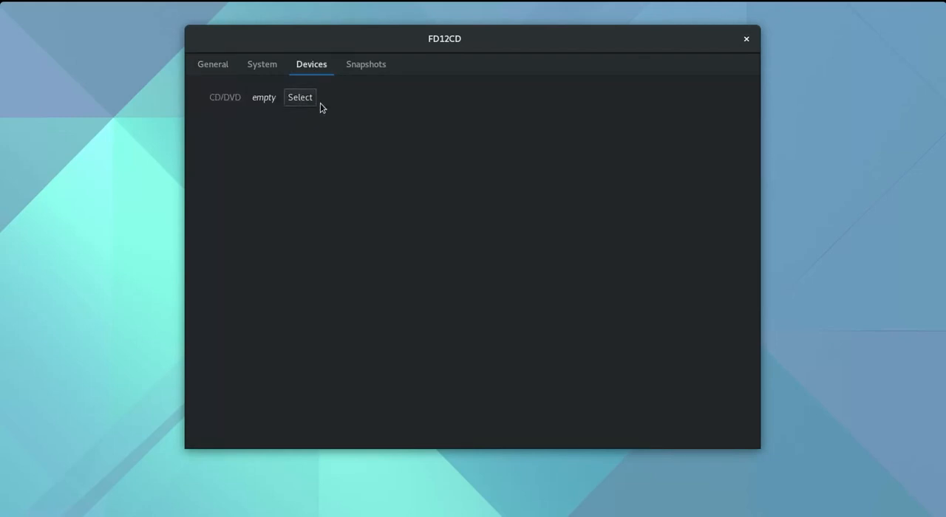
click(226, 69)
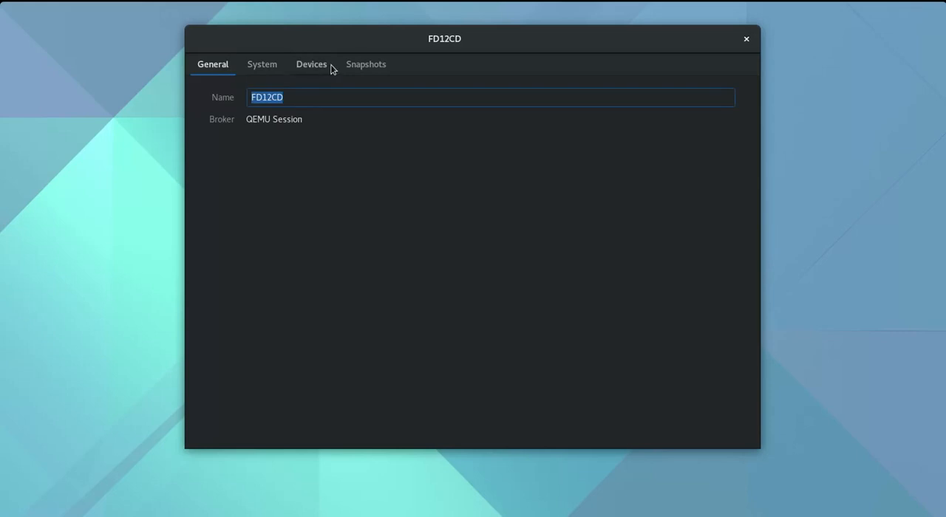
click(746, 38)
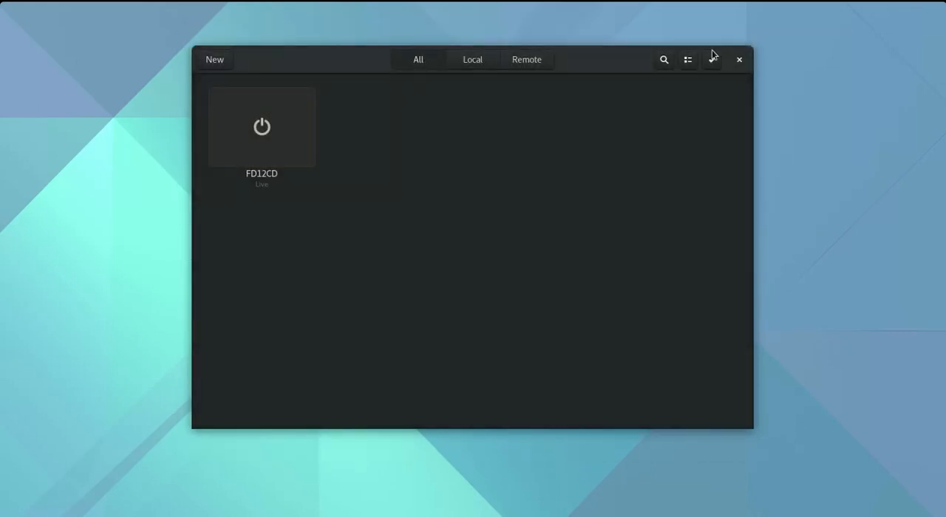
click(276, 128)
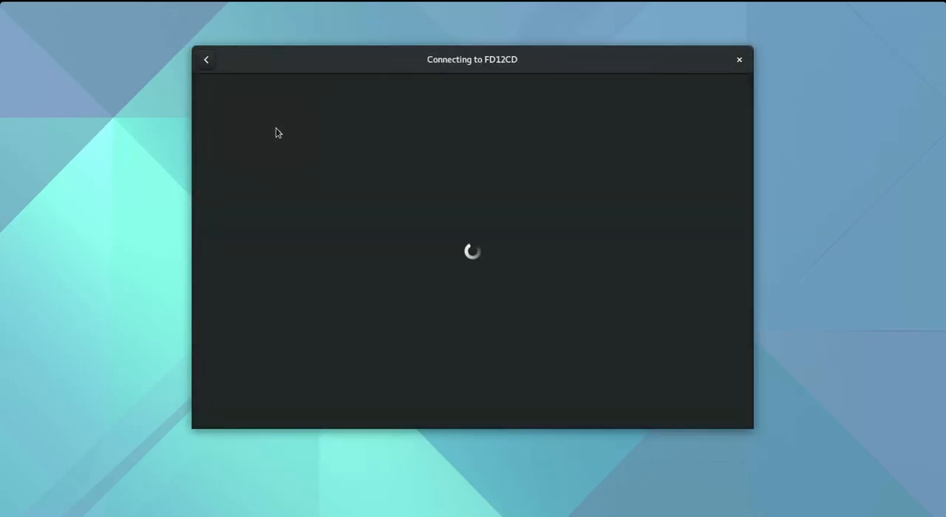